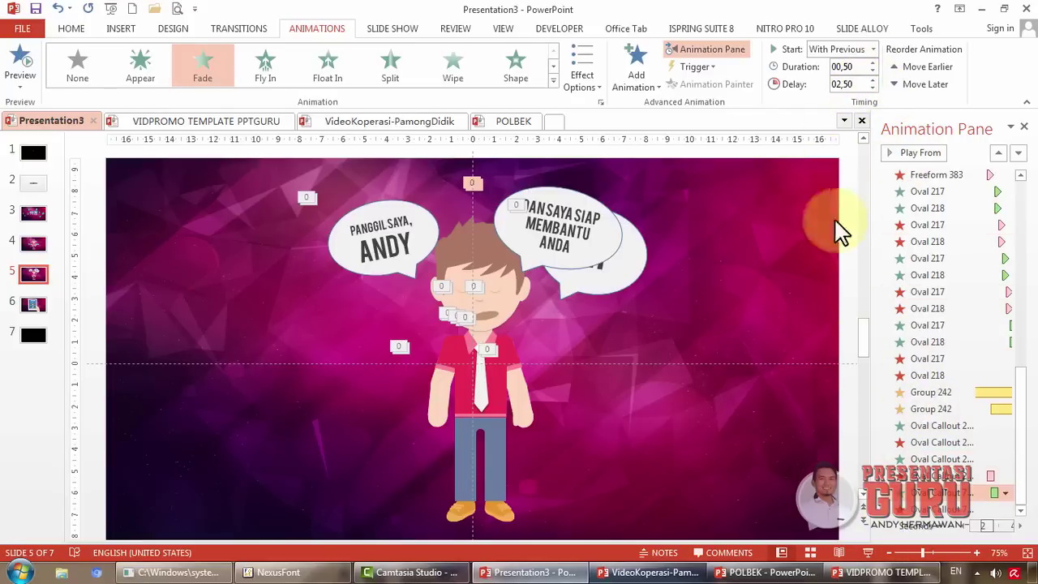
# Step: Play the slide show from slide 5 to check the character's speech-bubble animations
pyautogui.click(919, 156)
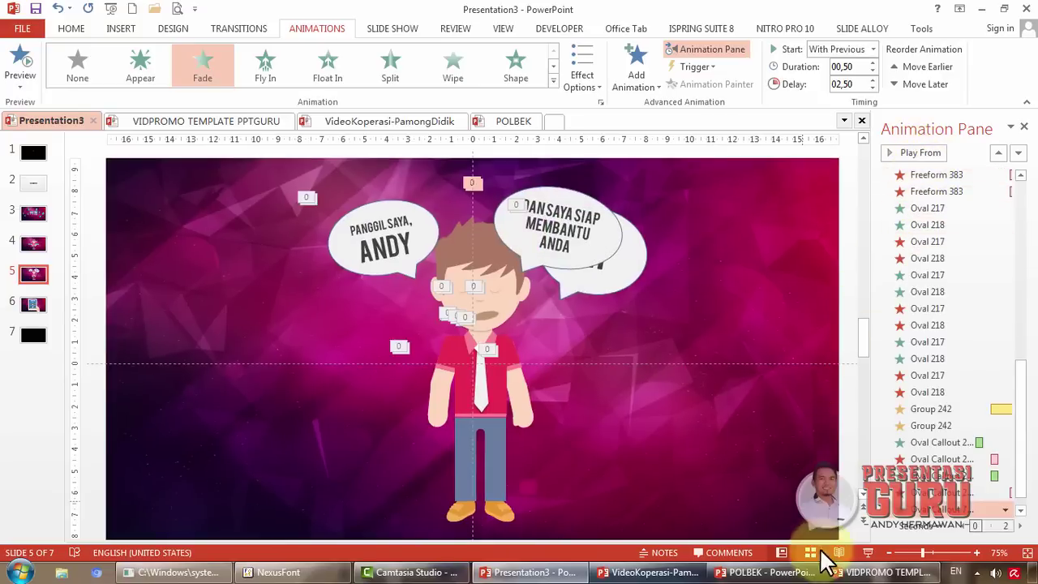
pyautogui.press('pagedown')
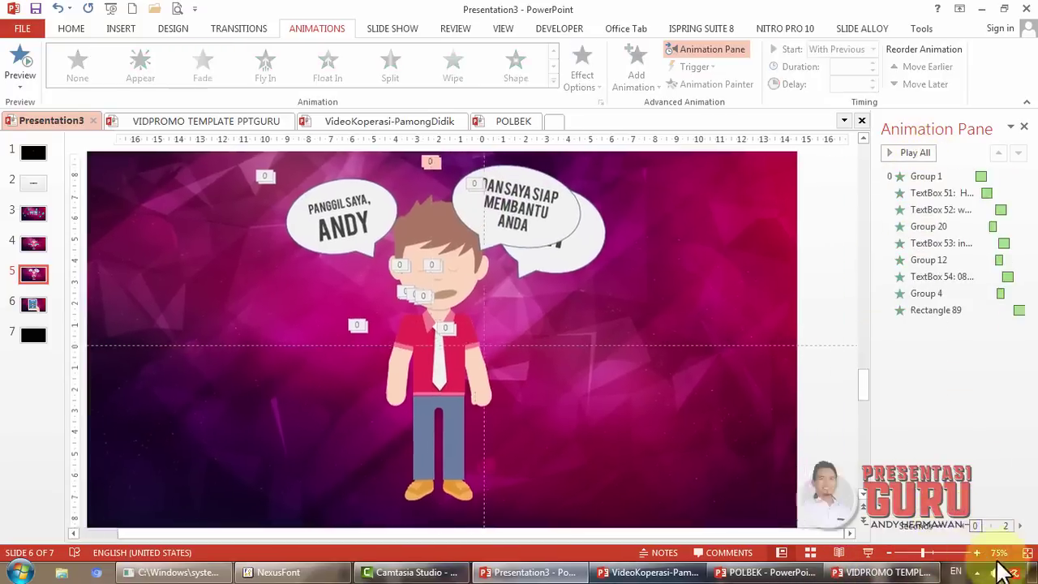
pyautogui.click(49, 280)
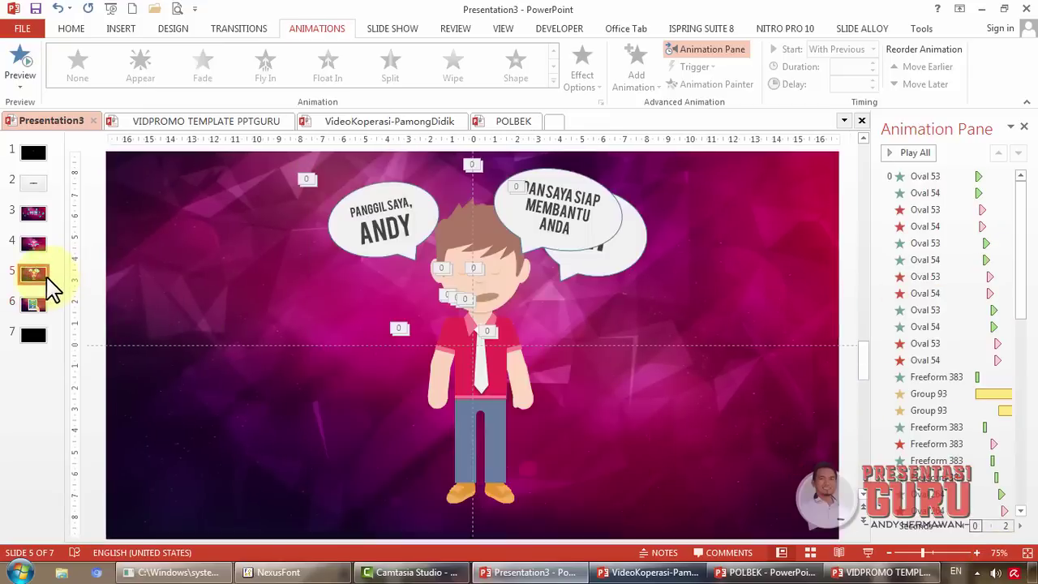
pyautogui.press('F5')
pyautogui.press('Escape')
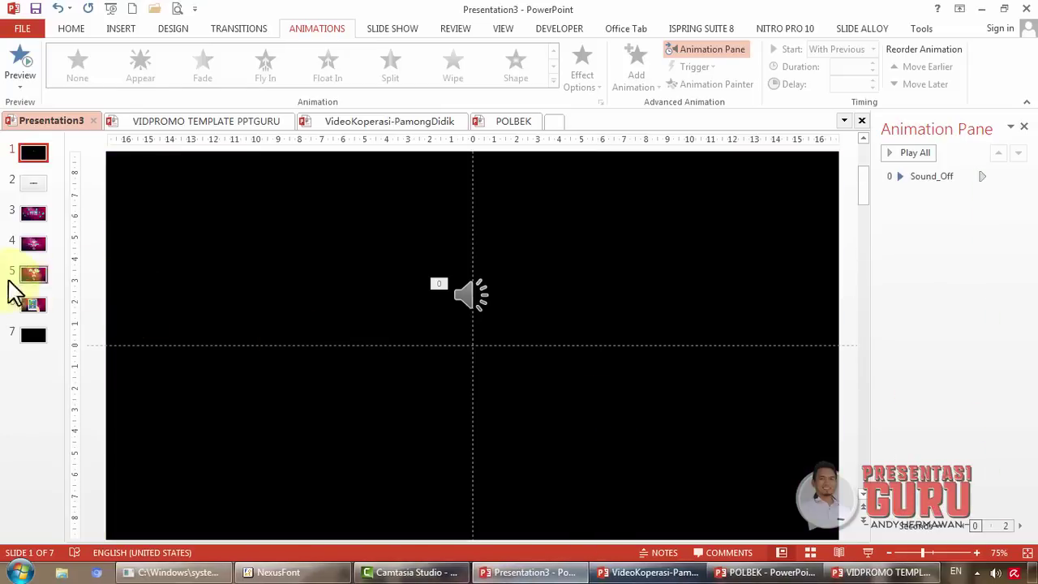
pyautogui.click(35, 259)
pyautogui.click(39, 276)
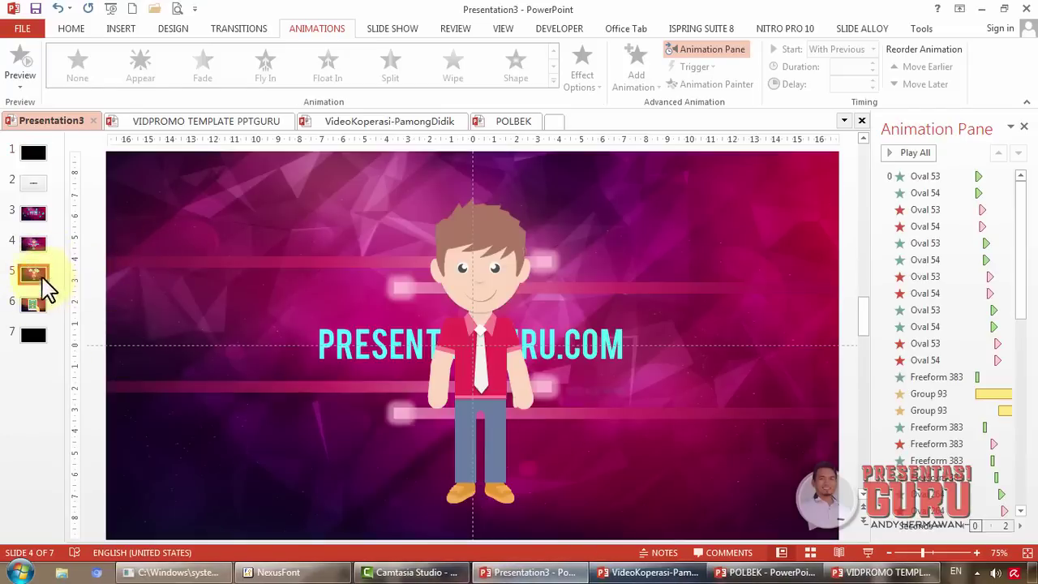
pyautogui.click(869, 552)
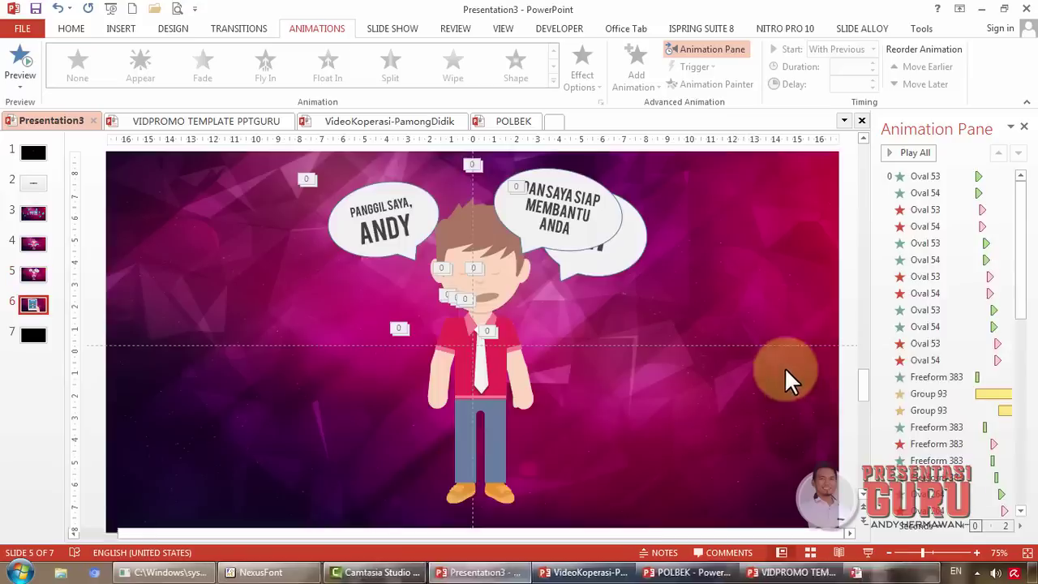
# Step: Copy the blue off-slide rectangle from slide 6 onto slide 5 and set its Fade animation duration to 00,75
pyautogui.click(34, 307)
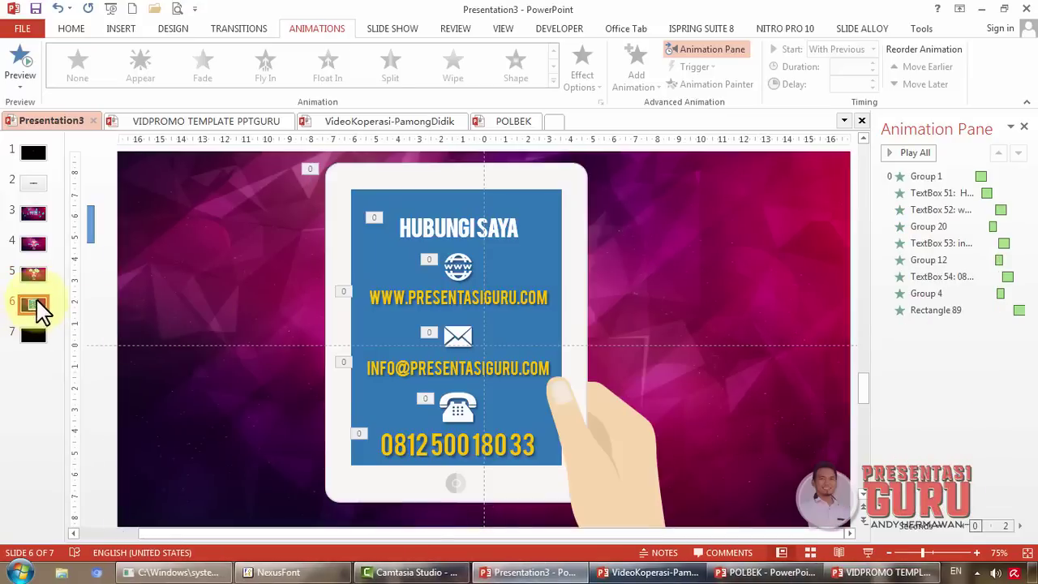
pyautogui.click(92, 220)
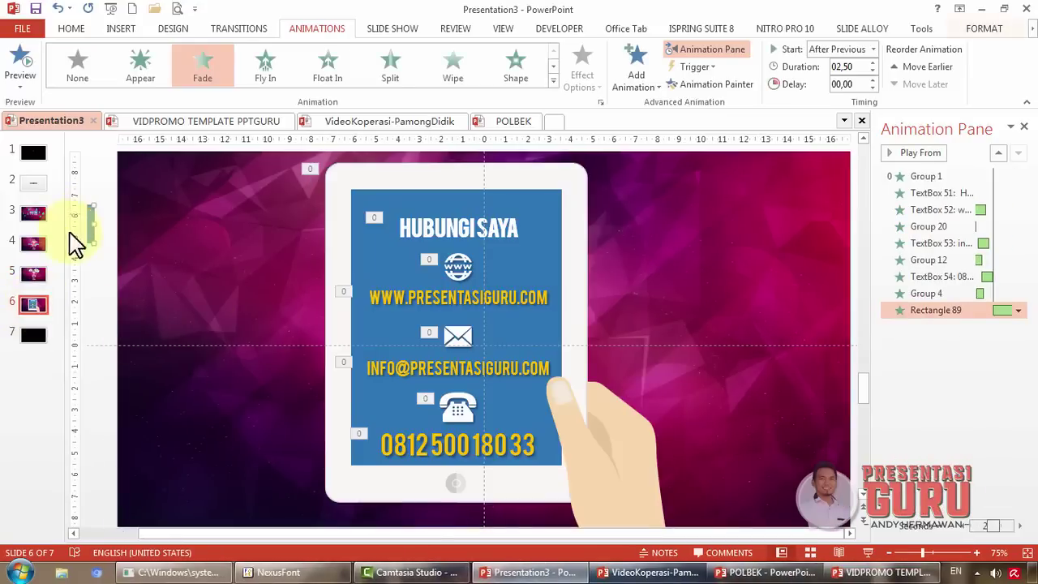
pyautogui.hotkey('ctrl', 'c')
pyautogui.click(35, 273)
pyautogui.hotkey('ctrl', 'v')
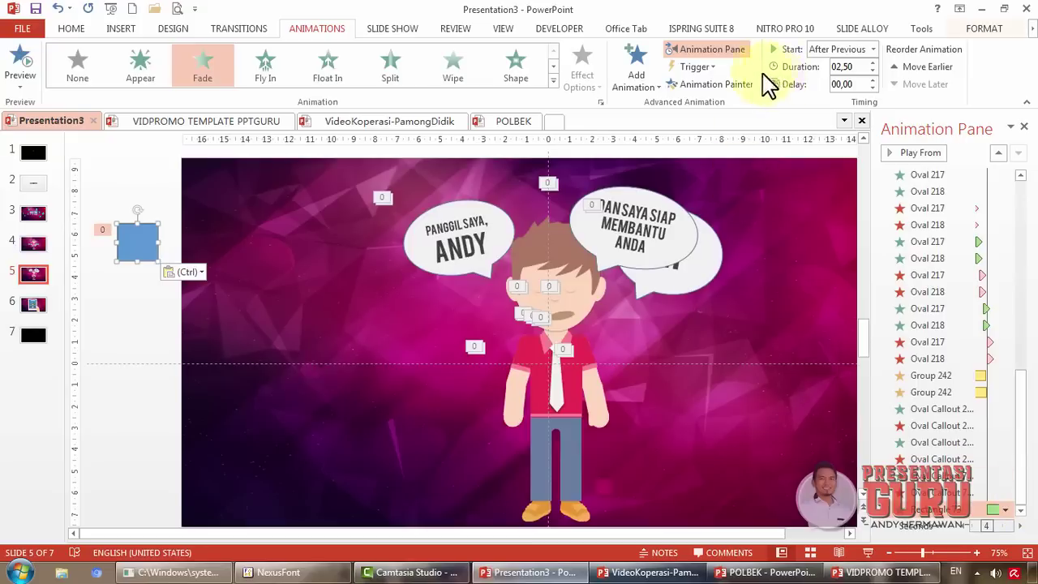
pyautogui.click(871, 72)
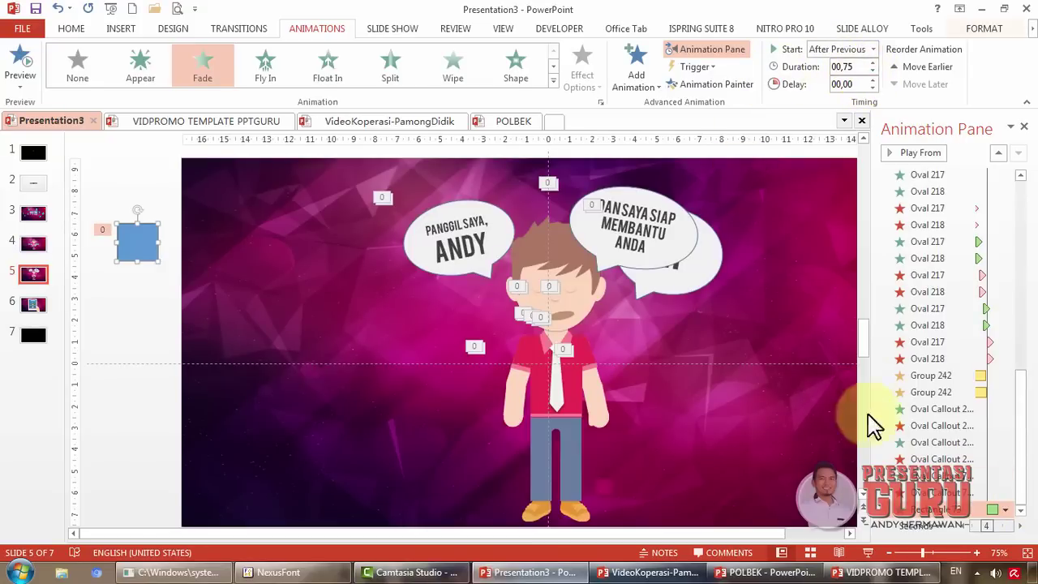
# Step: Play the slide show from slide 5 to the end and save the presentation
pyautogui.click(865, 553)
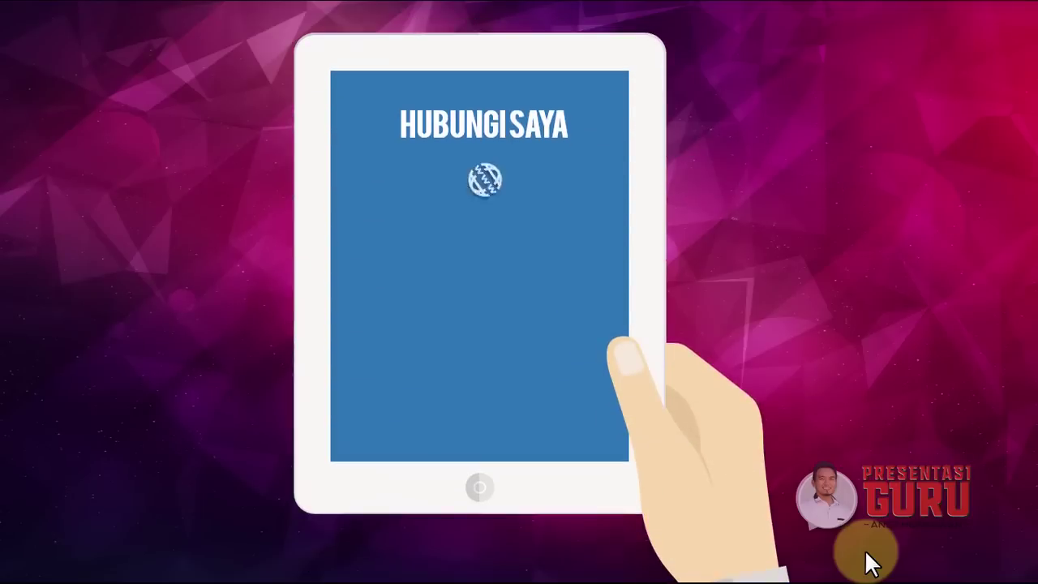
pyautogui.press('Escape')
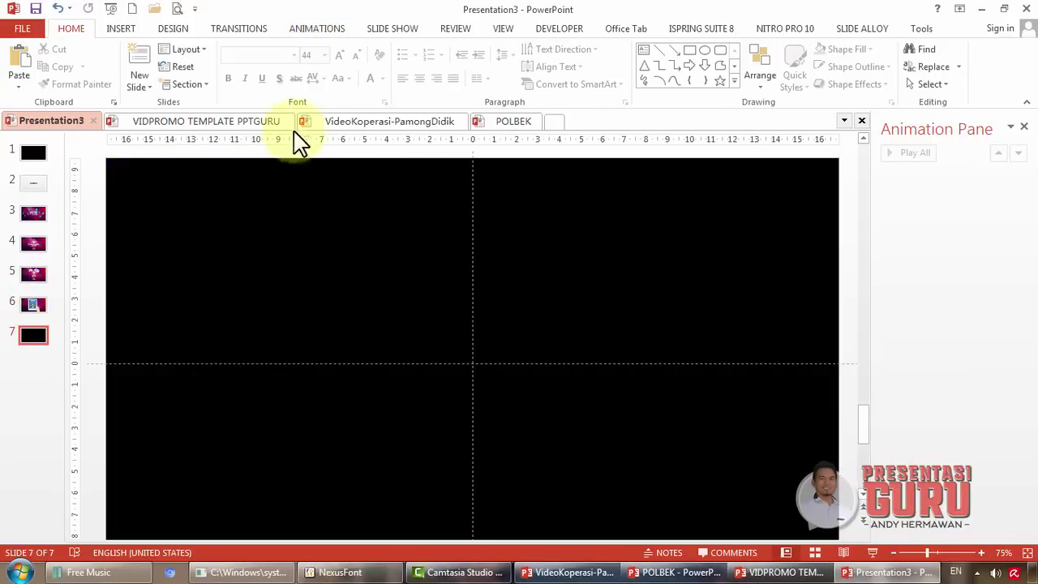
pyautogui.click(35, 8)
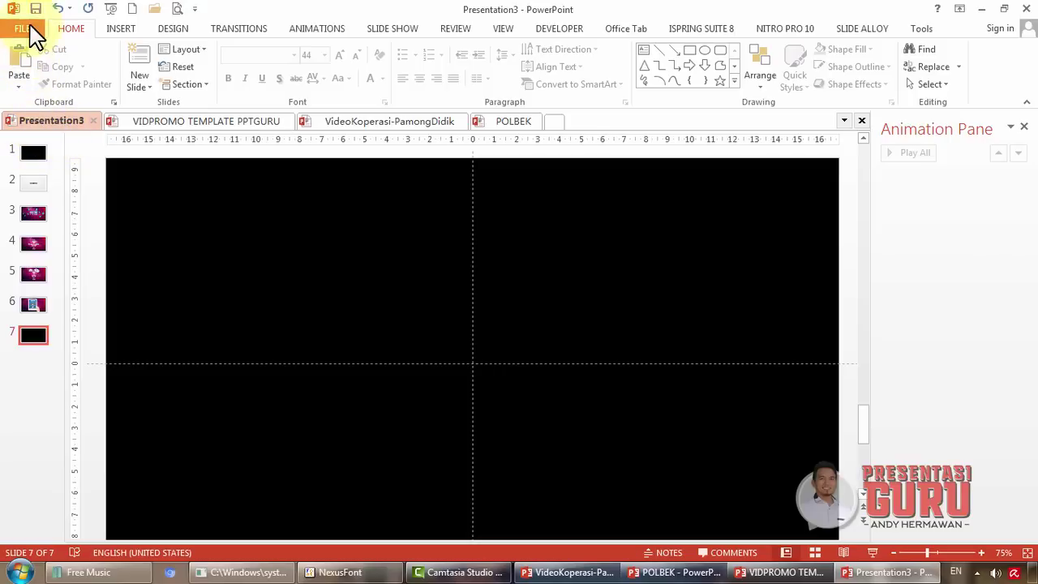
# Step: Review the built-in video export's display size options without creating a video
pyautogui.click(27, 29)
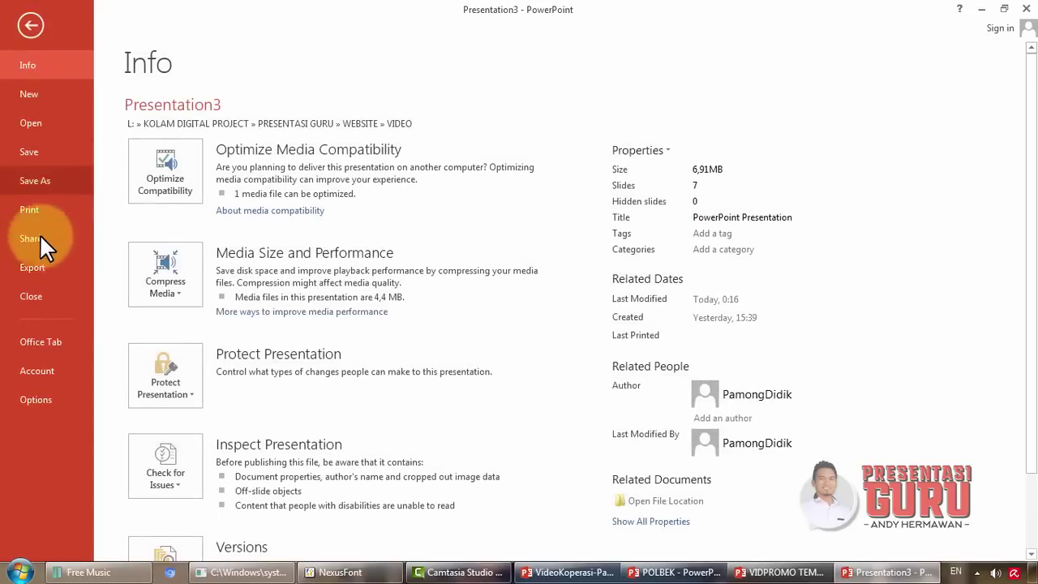
pyautogui.click(44, 266)
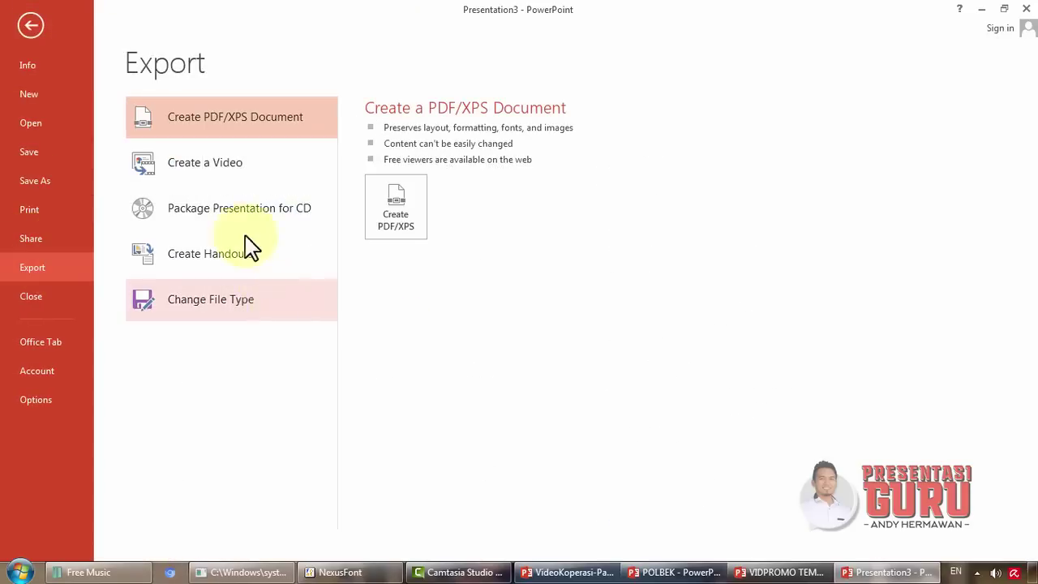
pyautogui.click(252, 168)
pyautogui.click(494, 235)
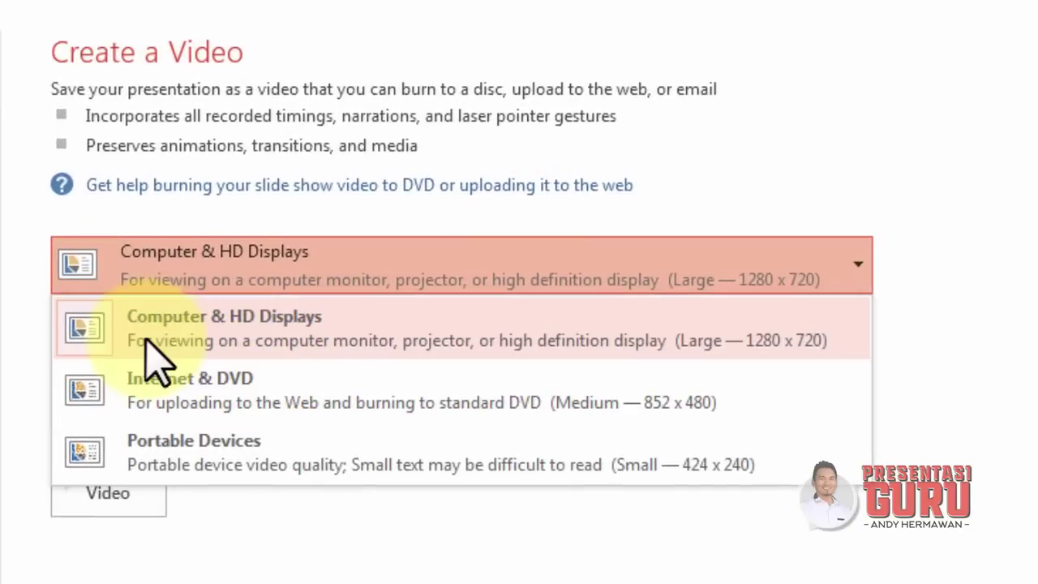
pyautogui.click(314, 577)
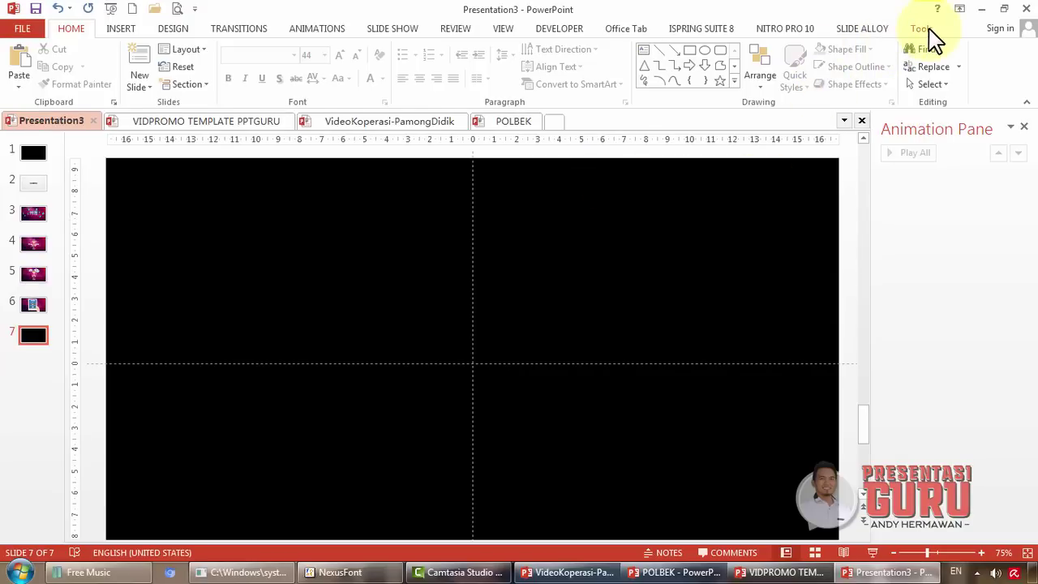
# Step: Start creating a video of the presentation with the add-on's Sample Profile (1080)
pyautogui.click(931, 30)
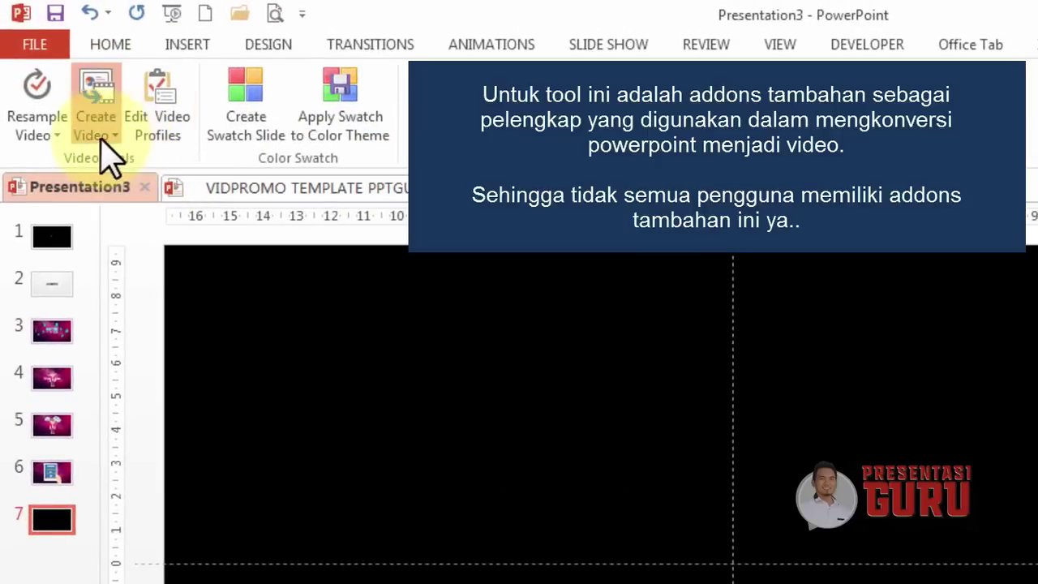
pyautogui.click(103, 137)
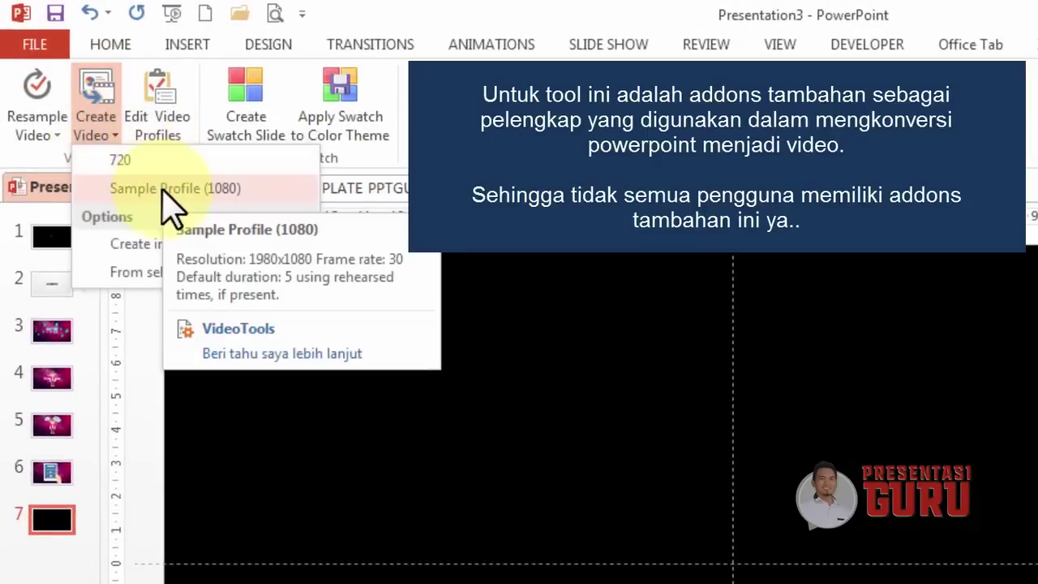
pyautogui.click(166, 190)
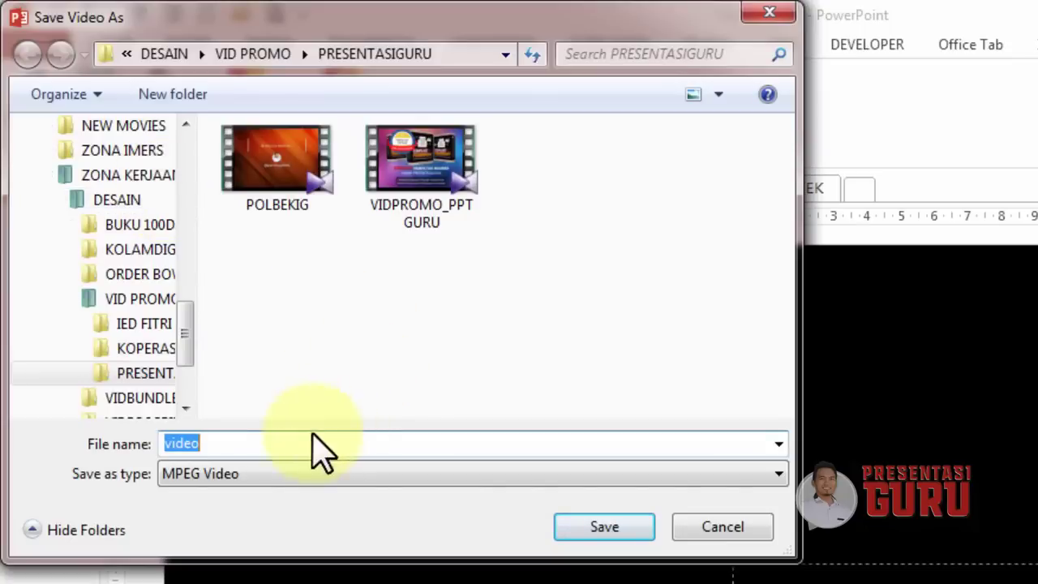
# Step: Save the MPEG video as VIDPROMO_PPTGURU2 in the PRESENTASIGURU folder
pyautogui.click(426, 227)
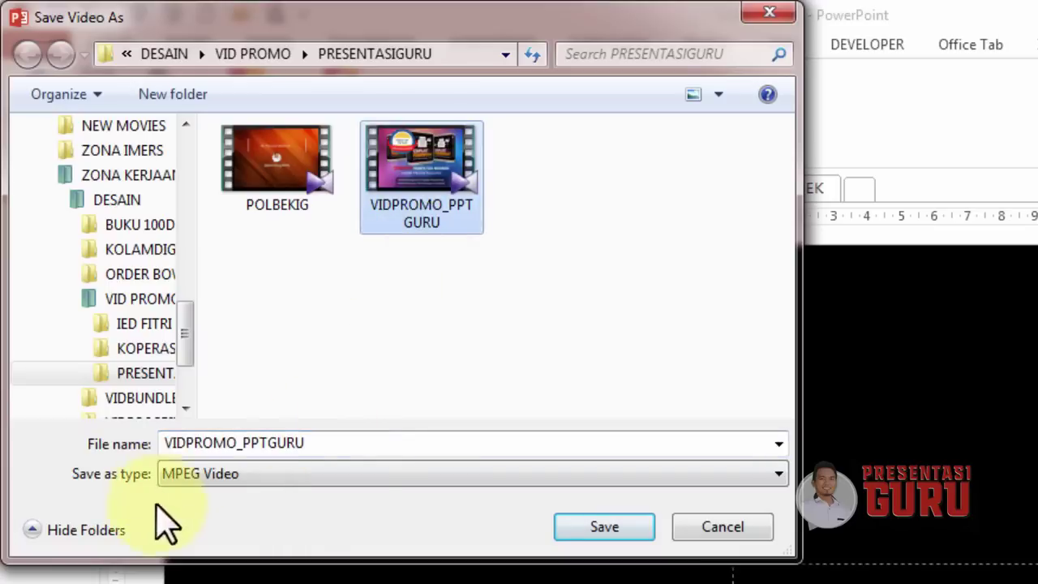
pyautogui.click(370, 442)
pyautogui.click(370, 442)
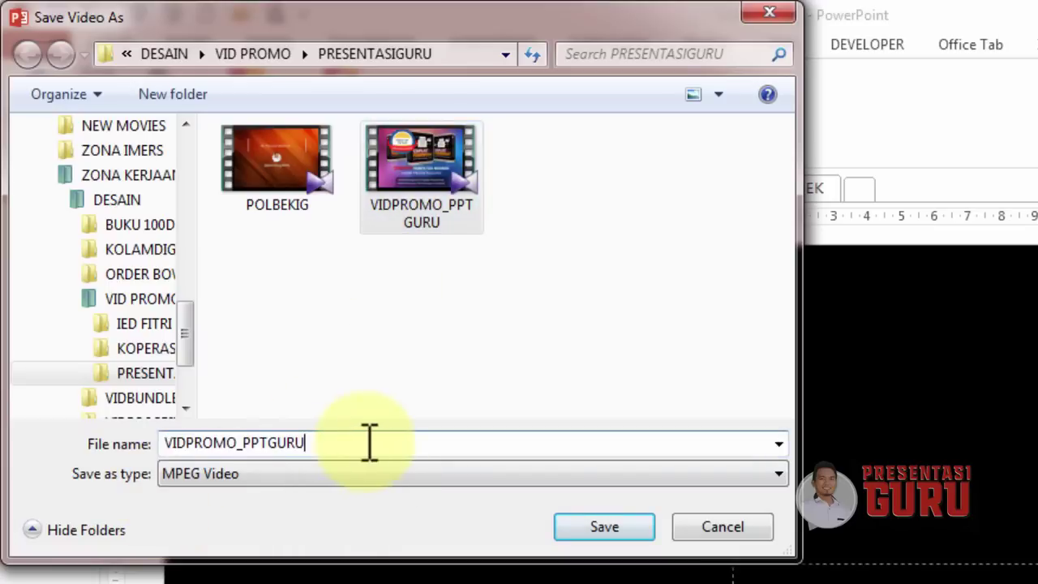
pyautogui.write('2')
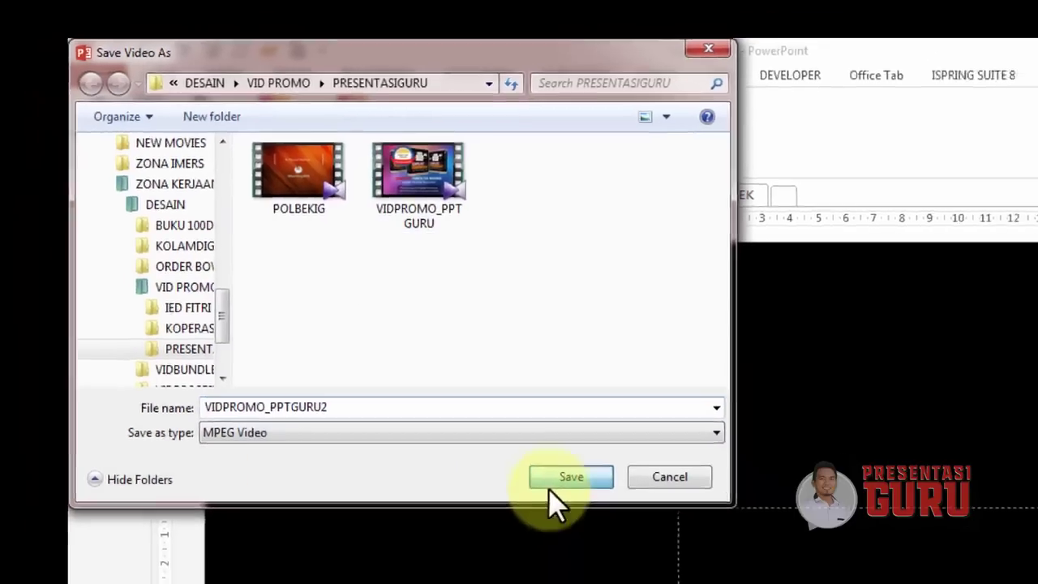
pyautogui.click(577, 535)
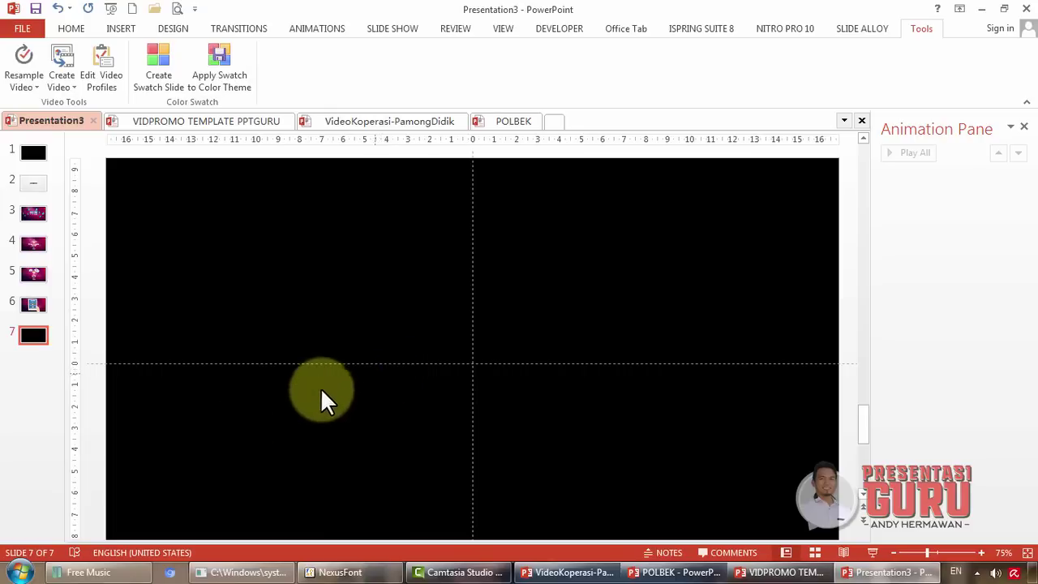
# Step: Switch to Windows Explorer, open O: > ZONA KERJAAN > DESAIN > VID PROMO > PRESENTASIGURU and select the VIDPROMO_PPTGURU2 video
pyautogui.click(91, 574)
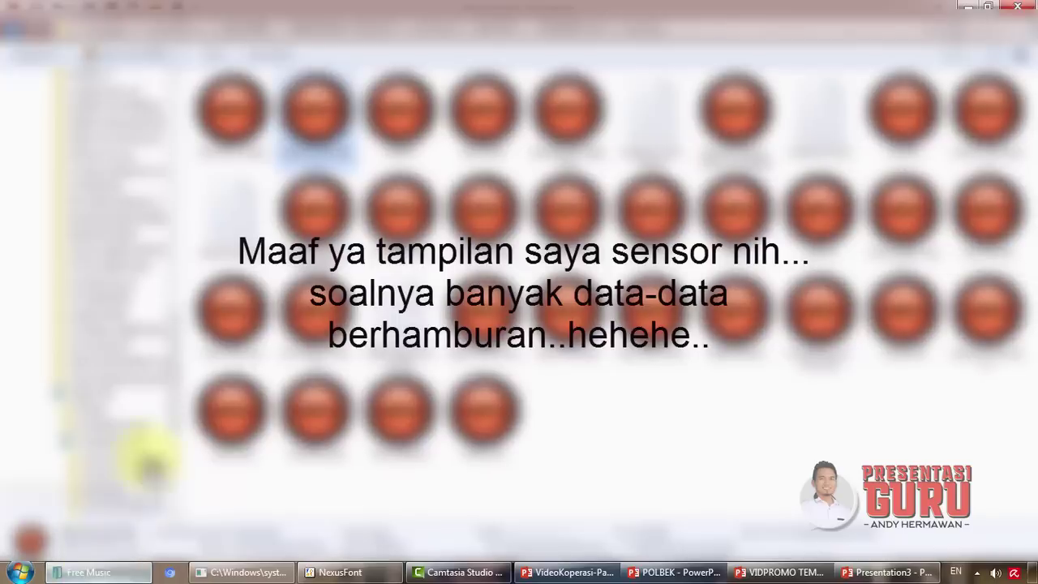
pyautogui.click(113, 33)
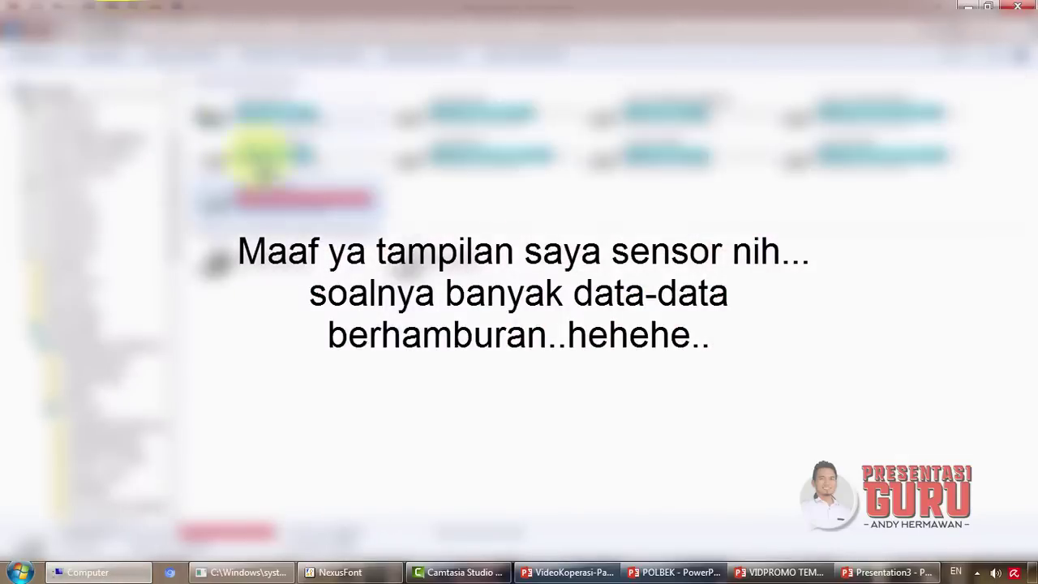
pyautogui.doubleClick(320, 203)
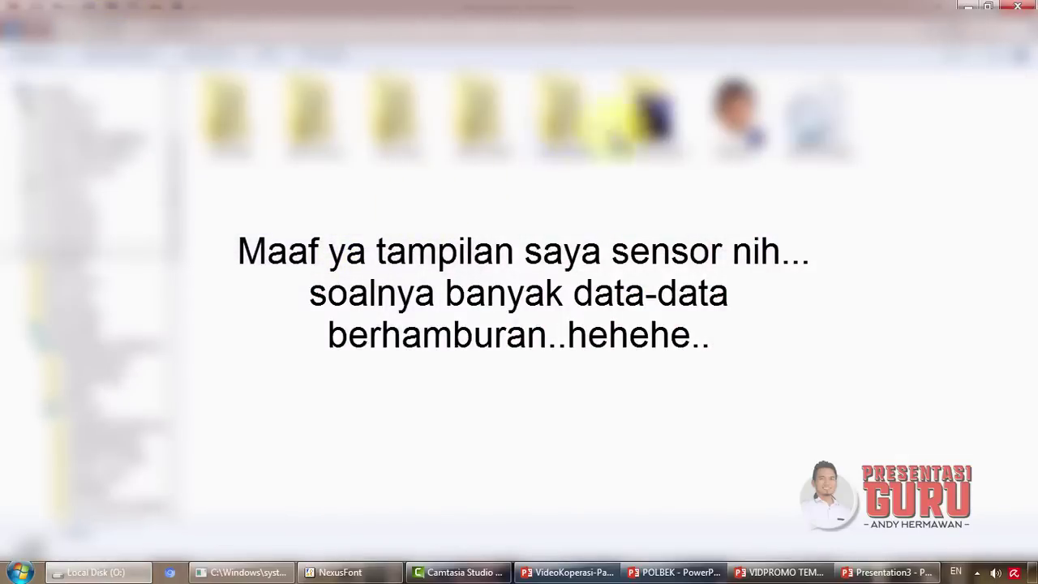
pyautogui.doubleClick(649, 114)
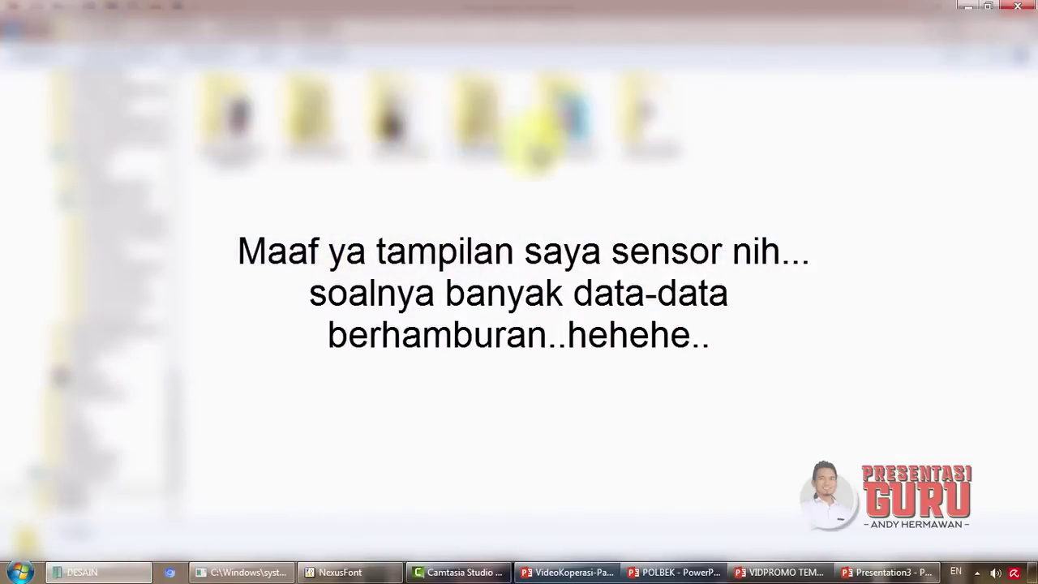
pyautogui.doubleClick(484, 122)
pyautogui.doubleClick(484, 121)
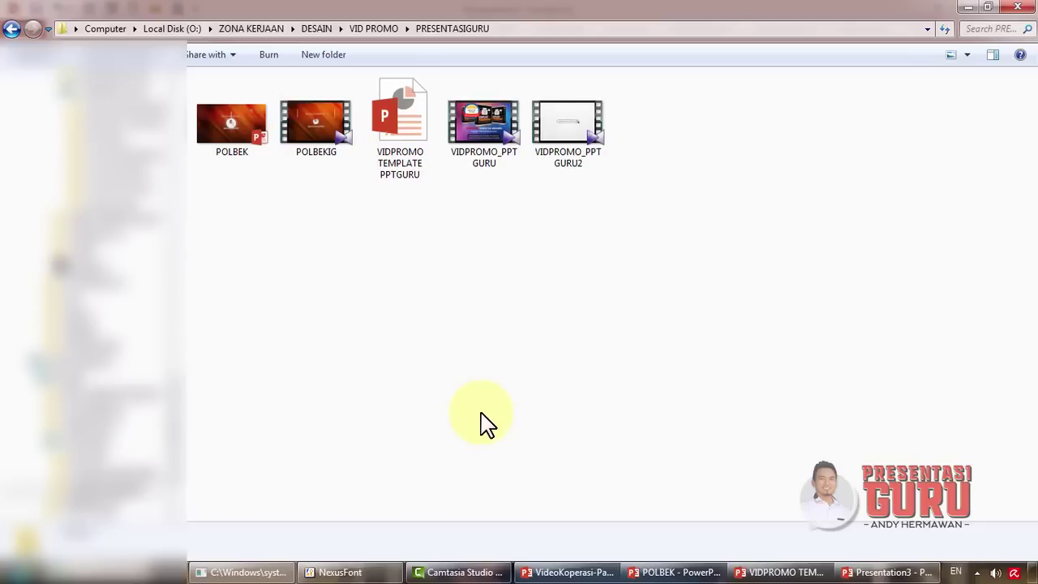
pyautogui.click(567, 158)
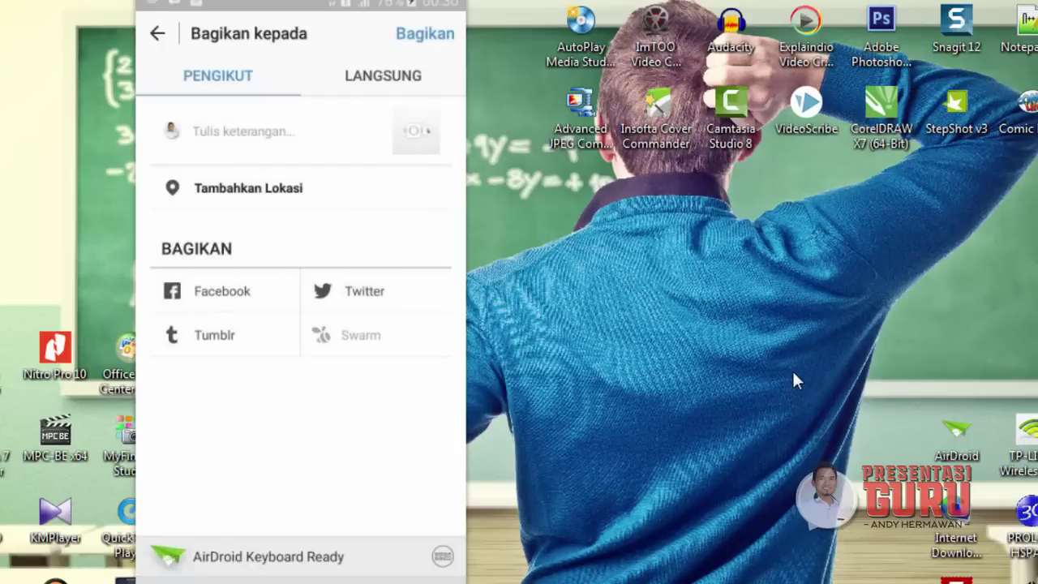
# Step: Caption the Instagram post "Jago bikin slide presentasi ala guru.. cek aja di PresentasiGuru.com", with a line break before "cek aja"
pyautogui.click(230, 139)
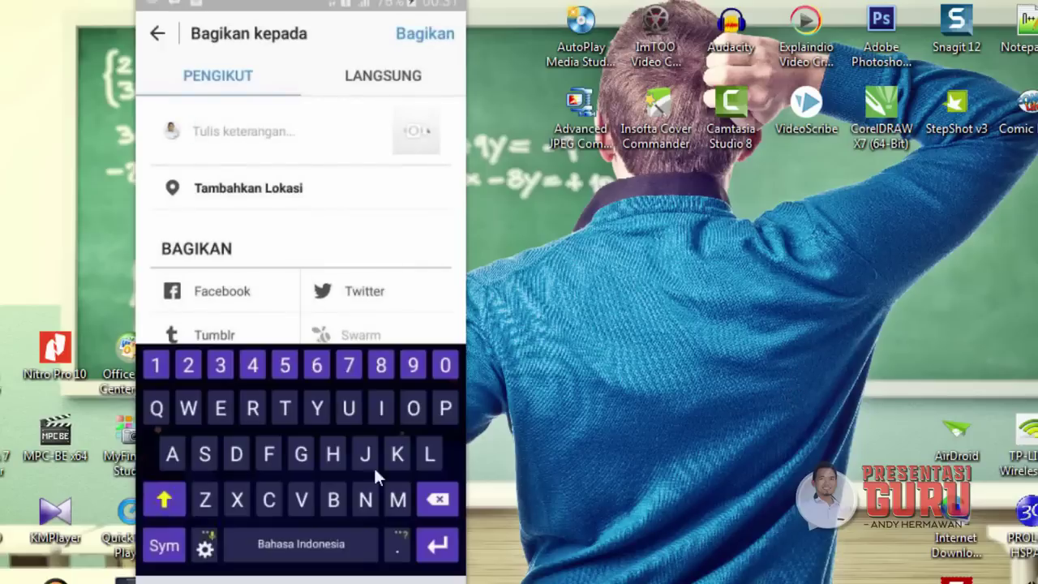
pyautogui.write('Jag')
pyautogui.write('bikin slide')
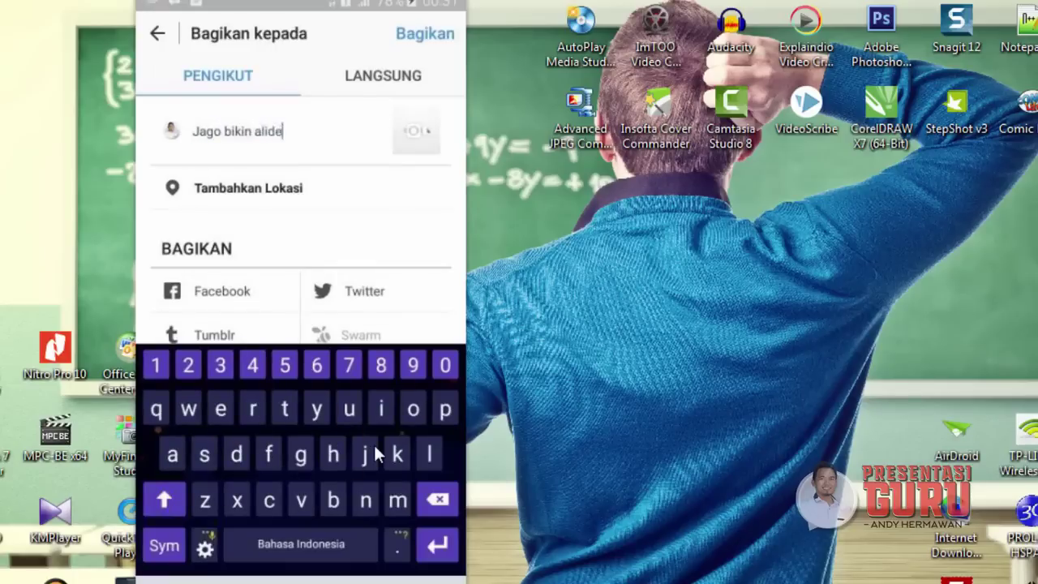
pyautogui.write(' presen')
pyautogui.press('BackSpace')
pyautogui.press('BackSpace')
pyautogui.press('BackSpace')
pyautogui.write('esentasi ala guru')
pyautogui.write('.. cek aja')
pyautogui.write(' di h')
pyautogui.press('BackSpace')
pyautogui.write('Prea')
pyautogui.press('BackSpace')
pyautogui.write('sentasiGuru.com')
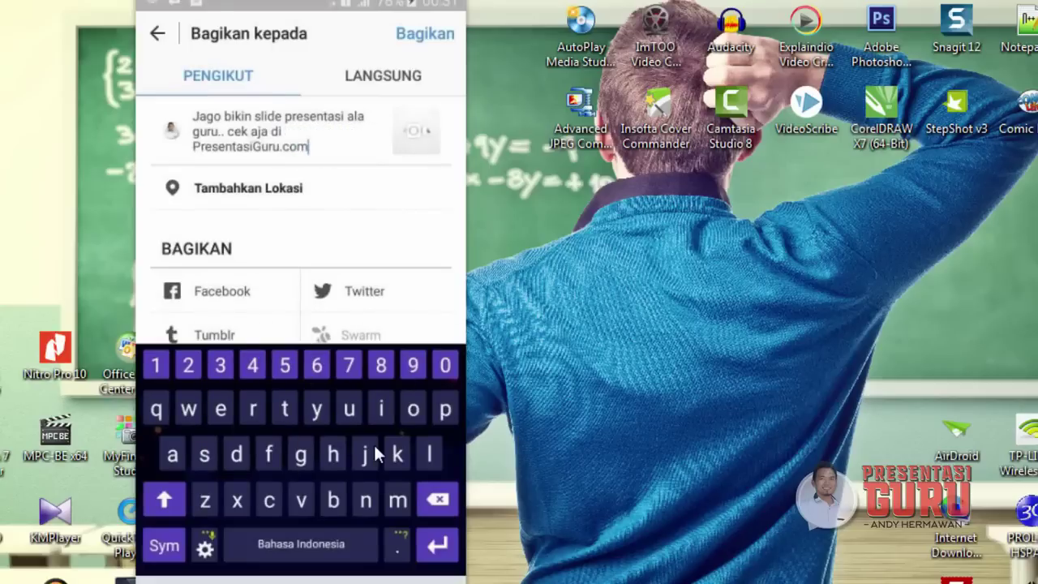
pyautogui.click(224, 131)
pyautogui.press('Return')
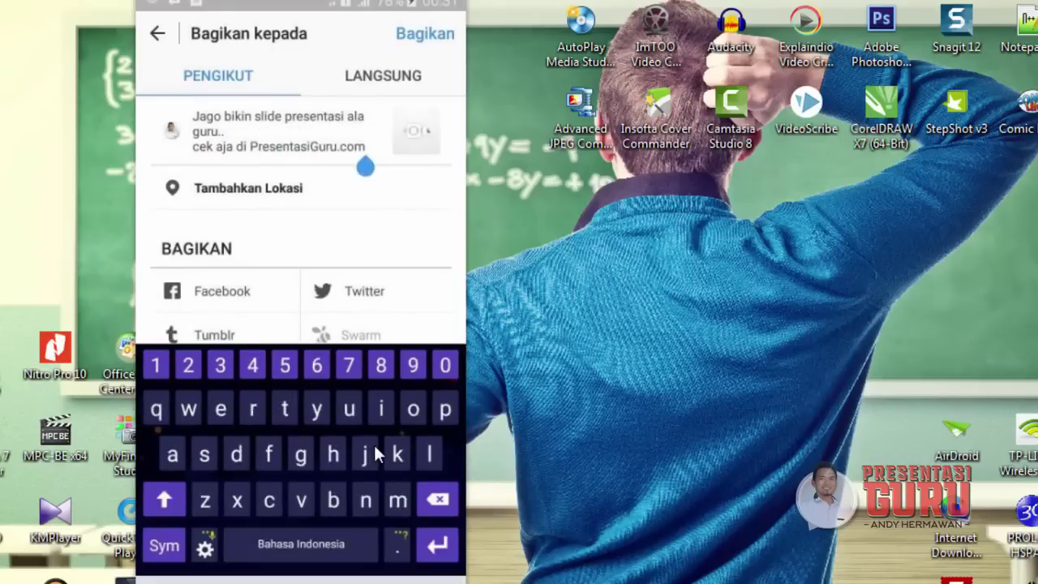
pyautogui.press('Return')
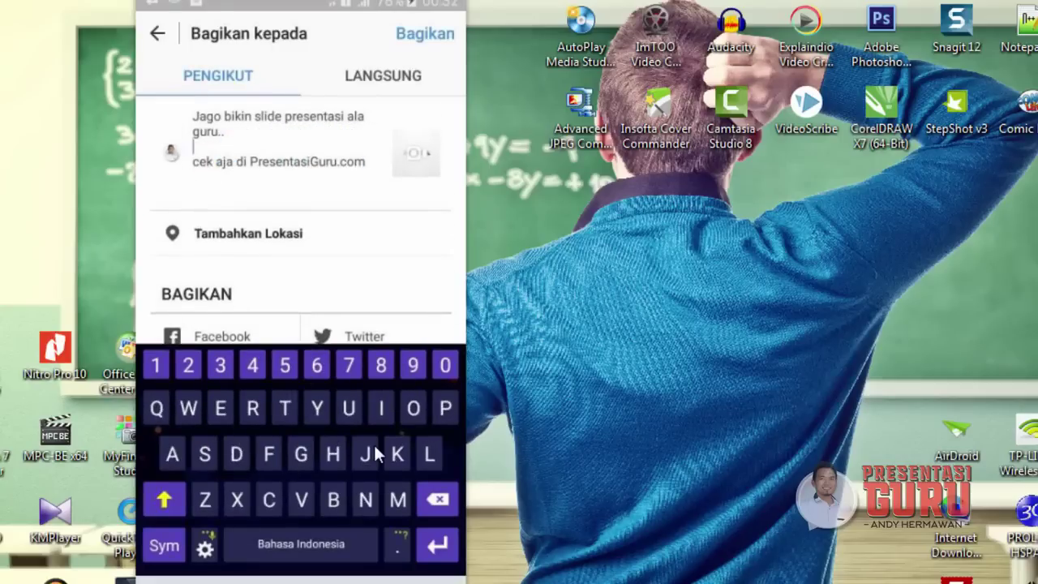
pyautogui.write('Vido')
pyautogui.press('BackSpace')
pyautogui.press('BackSpace')
pyautogui.press('BackSpace')
pyautogui.press('BackSpace')
pyautogui.press('BackSpace')
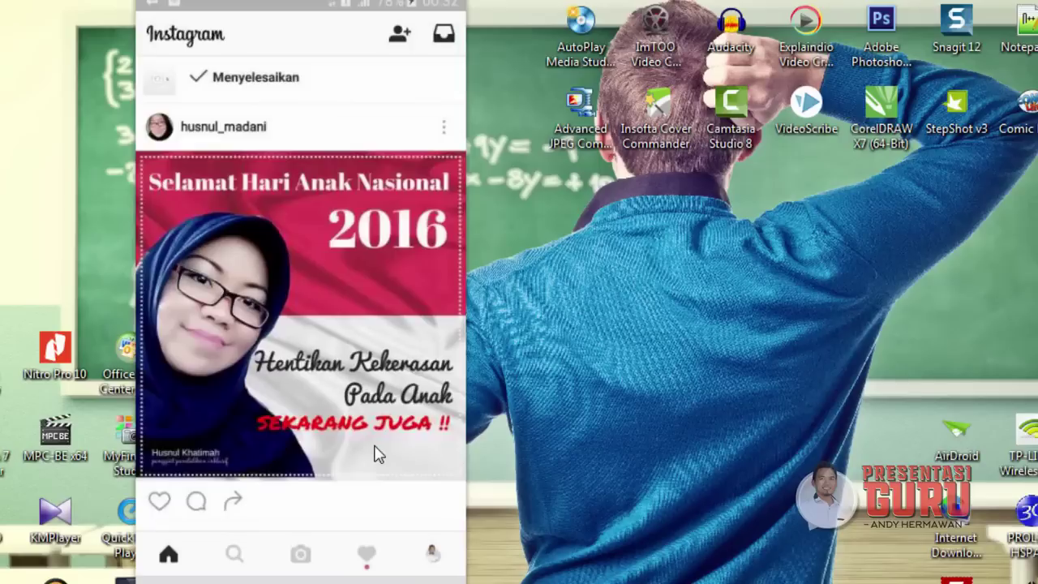
# Step: Look through the Instagram feed for the newly shared video post and check its caption
pyautogui.scroll(-10, 375, 454)
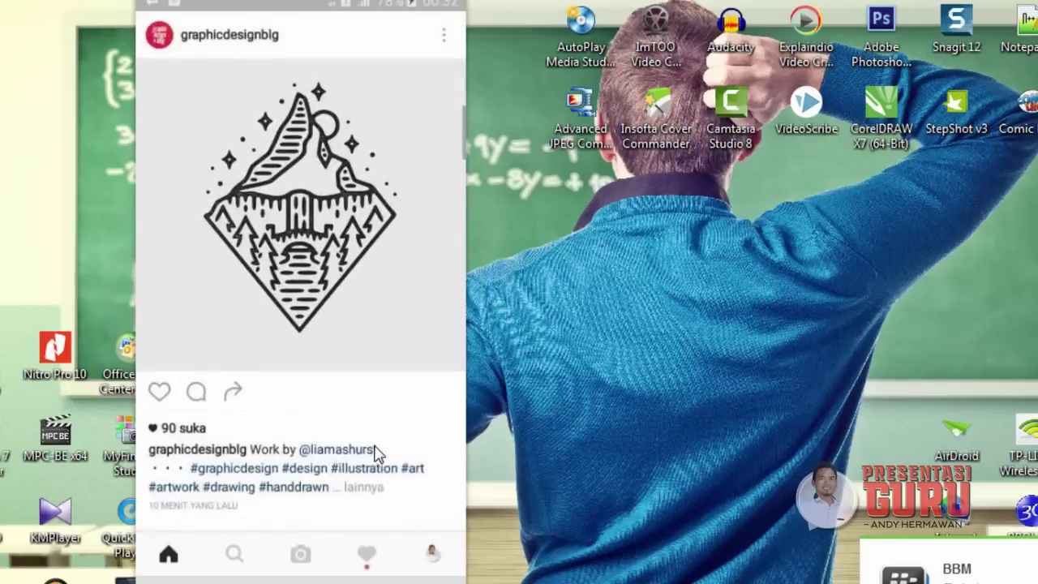
pyautogui.scroll(15, 375, 454)
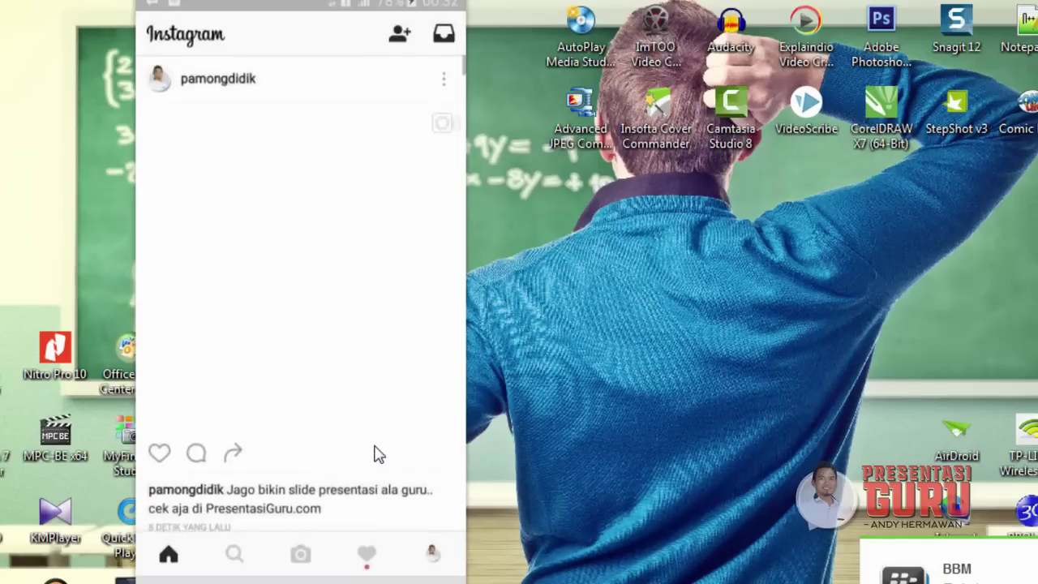